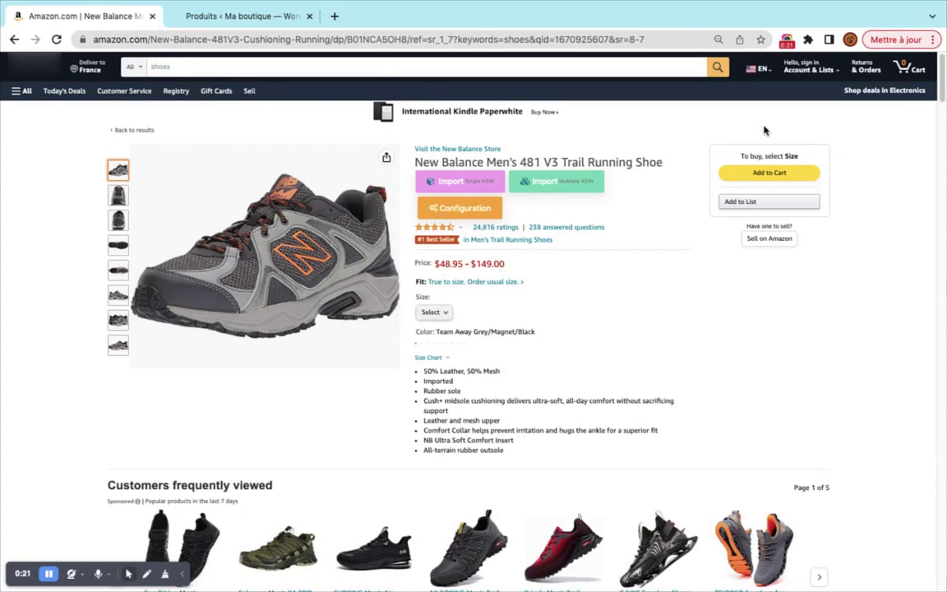
Step: Check the installed browser extensions and open the multiple-ASIN import for the New Balance trail running shoe
click(808, 40)
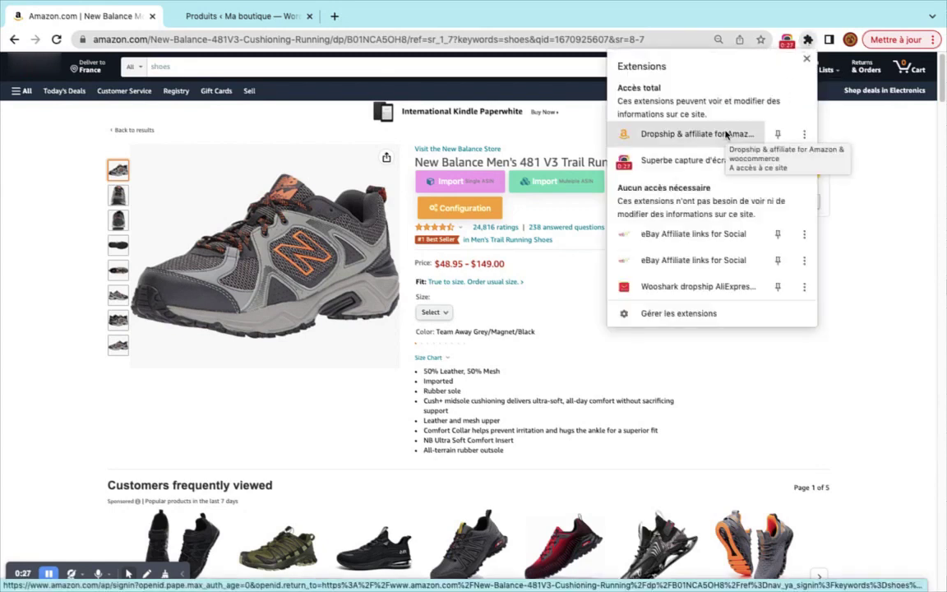
click(579, 141)
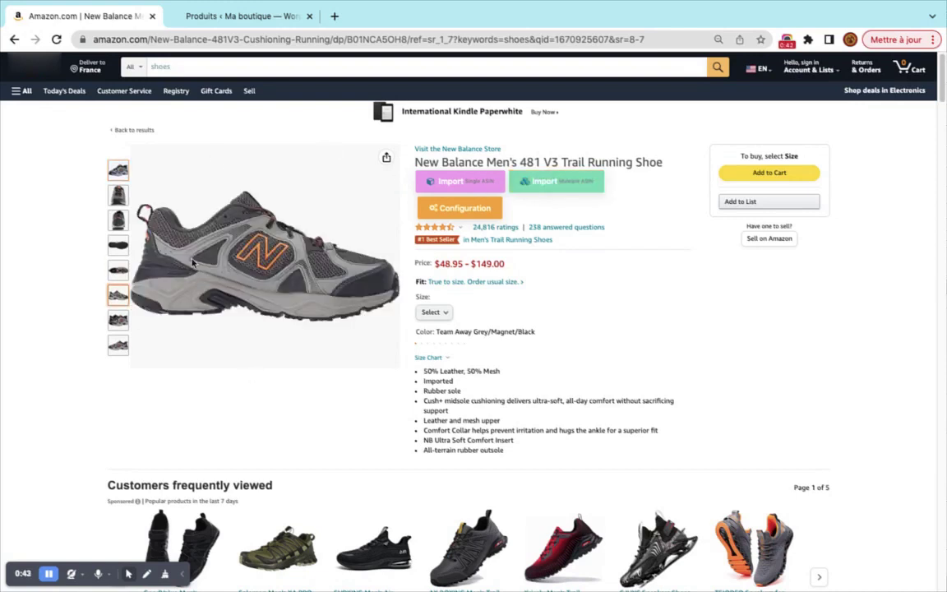
click(556, 181)
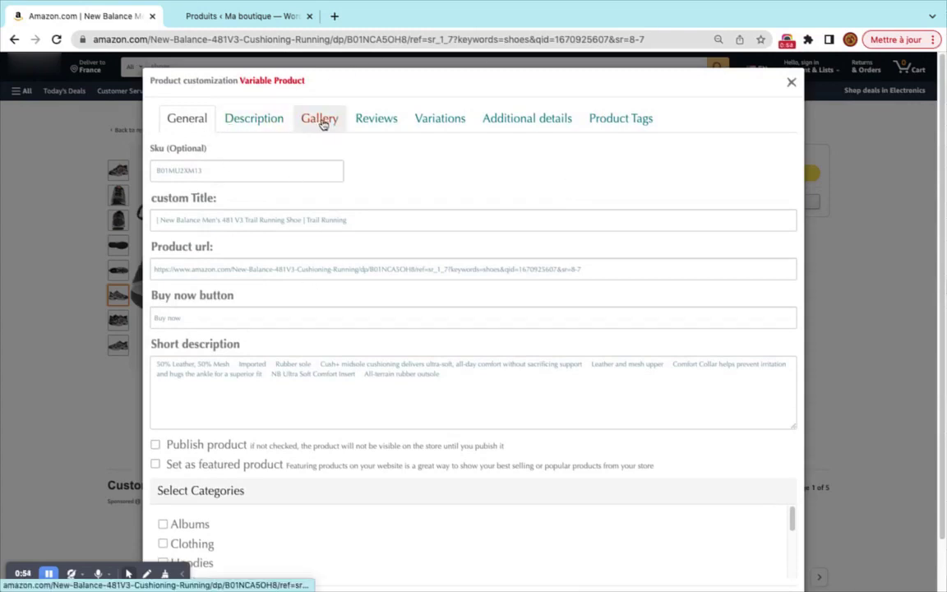
Step: Review the description, gallery, reviews, additional details and product tag settings of the product import
click(244, 120)
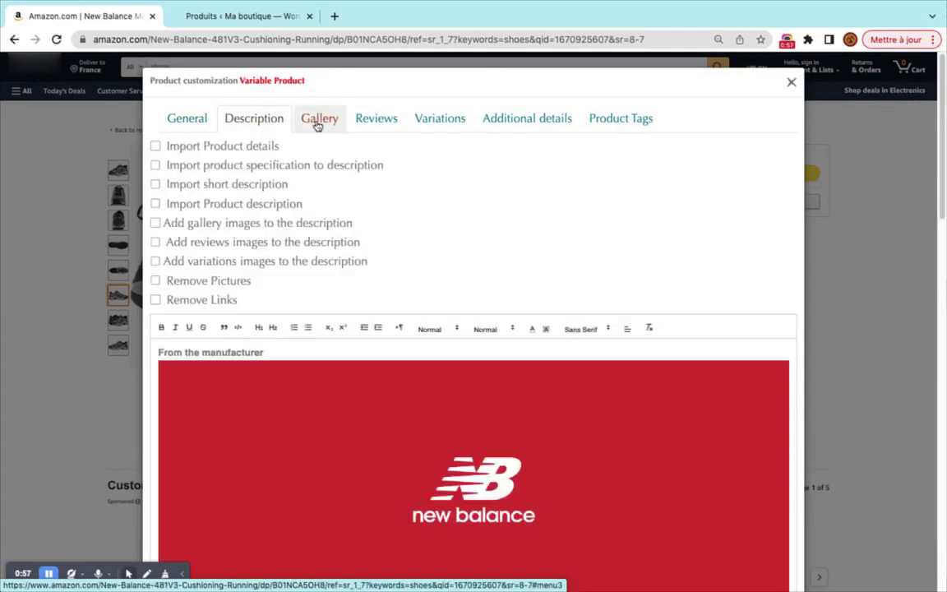
click(318, 120)
click(372, 119)
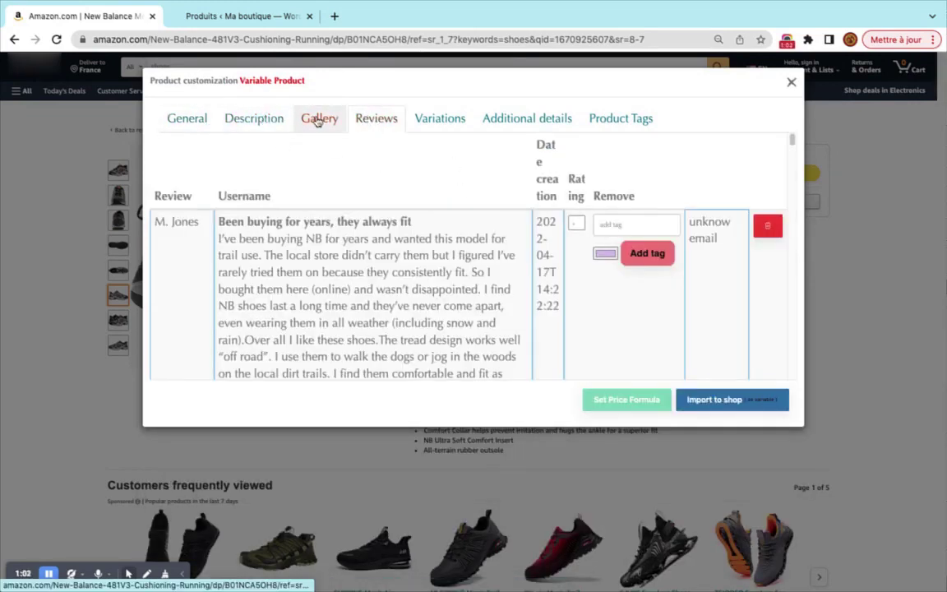
click(532, 120)
click(604, 120)
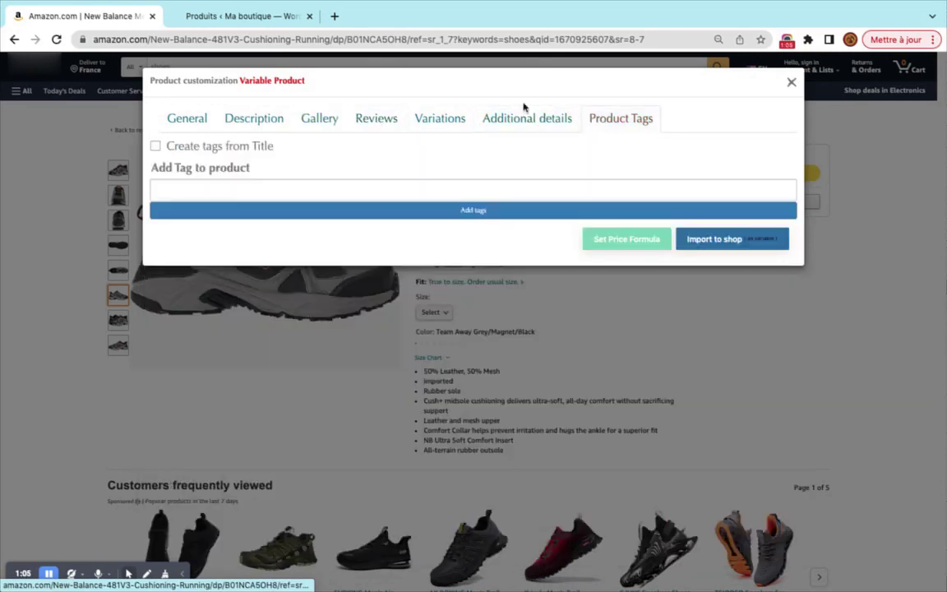
Step: Load the next 20 variations of the shoe and look through the variation list and its import options
click(437, 119)
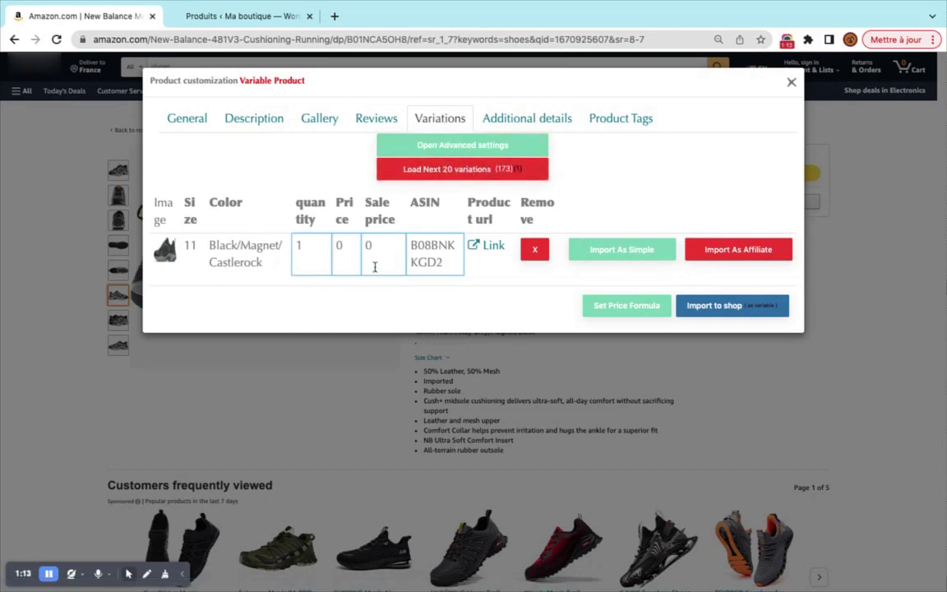
click(432, 179)
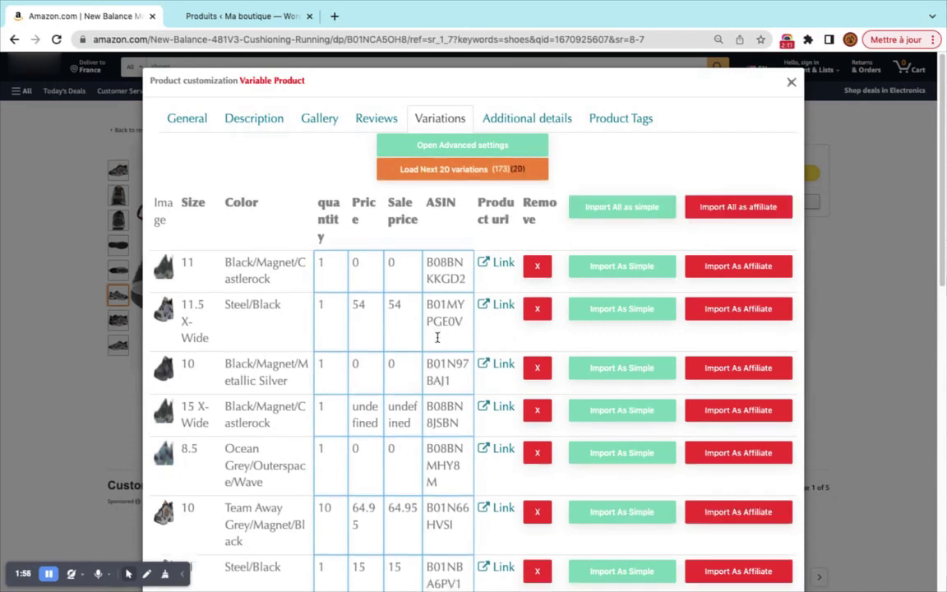
scroll(528, 329, down, 10)
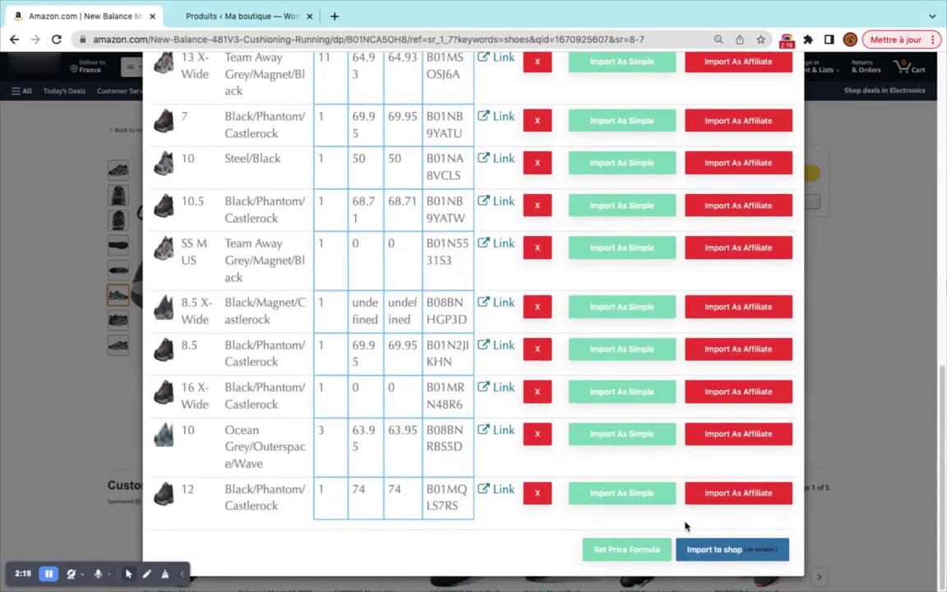
scroll(751, 526, up, 5)
scroll(763, 520, up, 6)
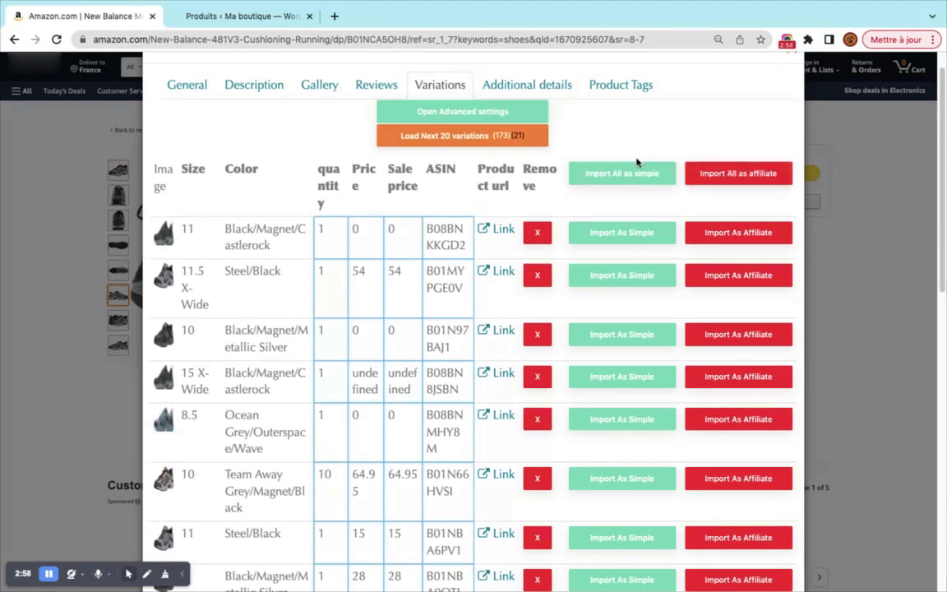
scroll(756, 294, down, 9)
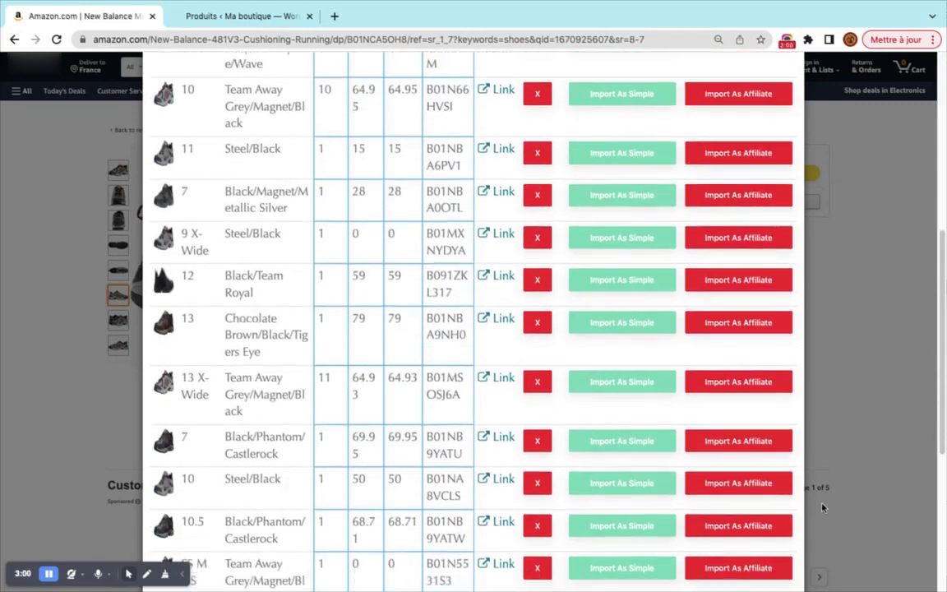
scroll(777, 538, down, 1)
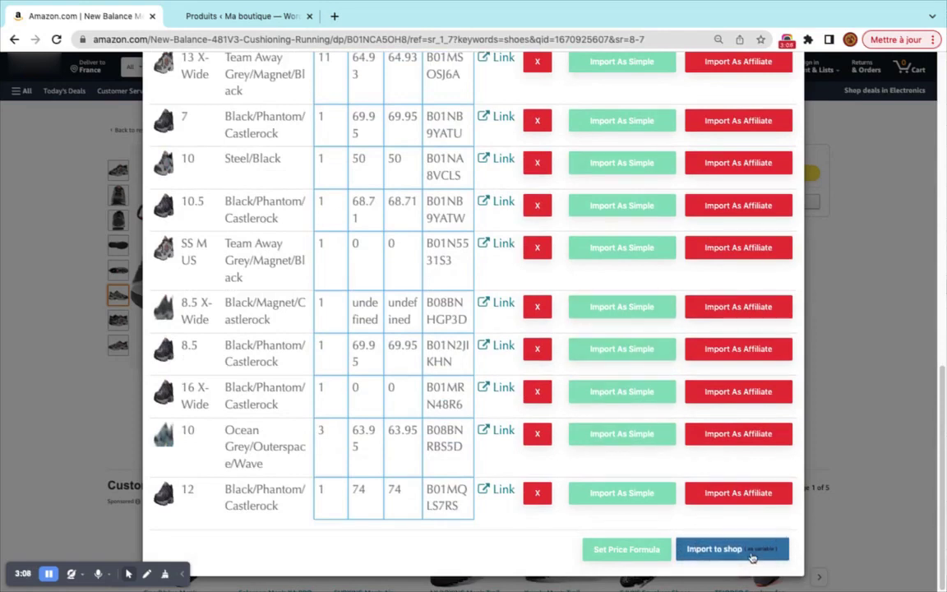
scroll(702, 511, up, 10)
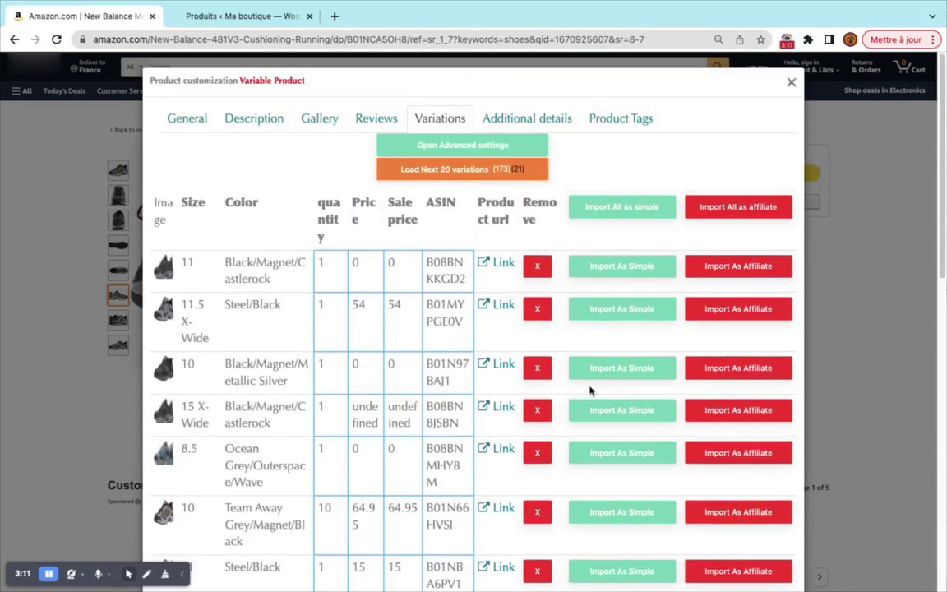
Step: Apply charm pricing 00 and charm pricing 99 to the variations in the advanced settings
click(454, 145)
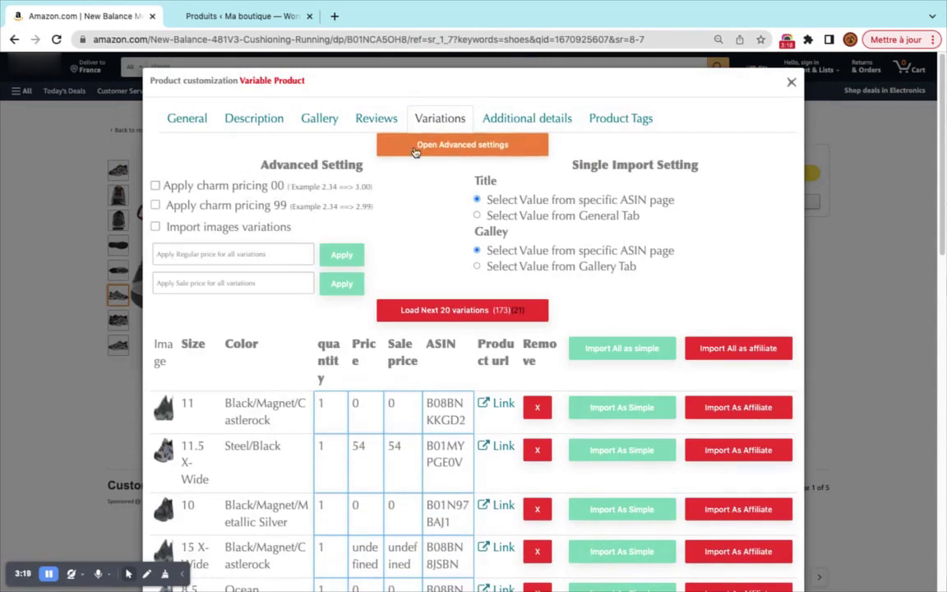
click(257, 187)
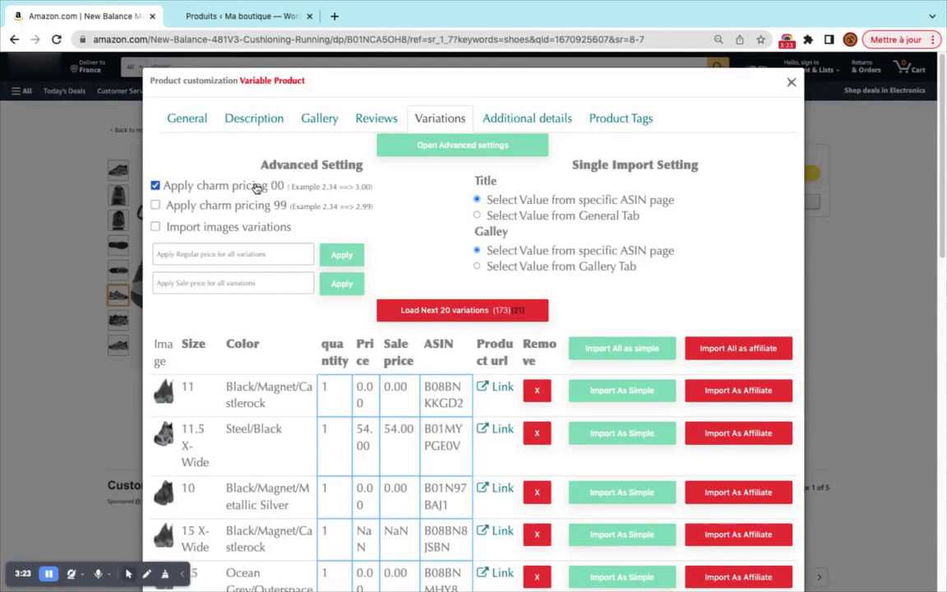
click(414, 428)
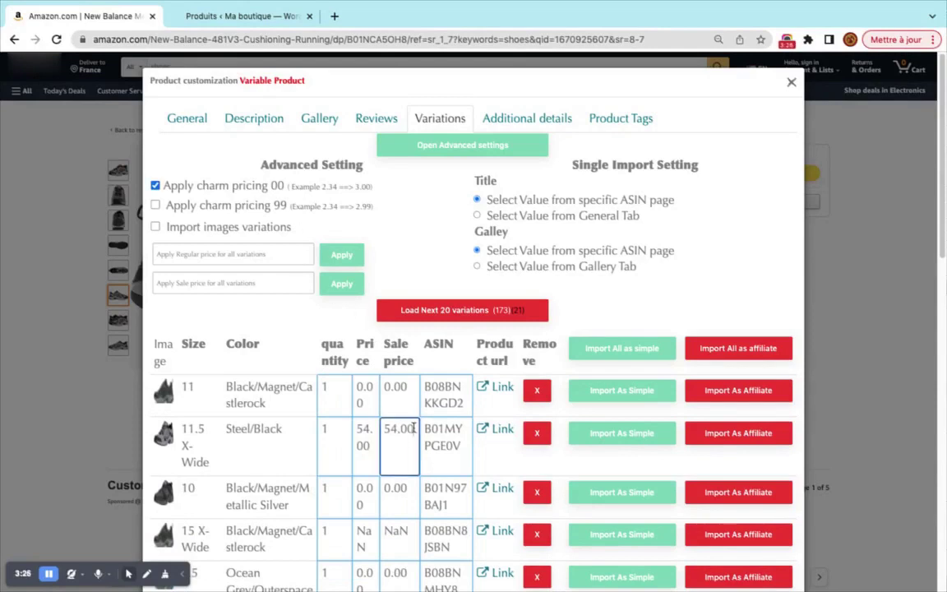
click(273, 207)
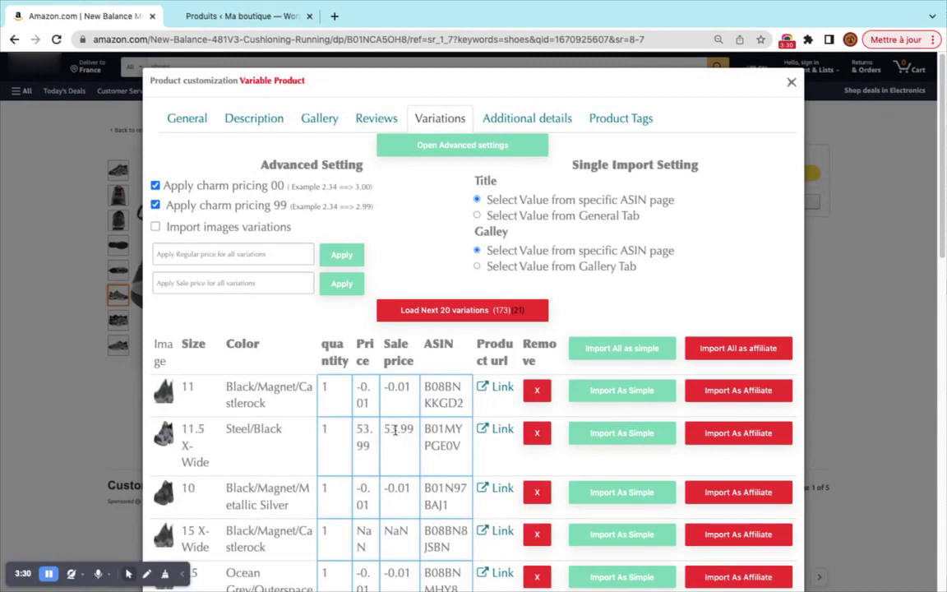
drag(397, 429, 413, 430)
Step: Remove the size 11 and 15 X-Wide Black/Magnet/Castlerock, 8.5 Ocean Grey/Outerspace/Wave and 10 Black/Magnet/Metallic Silver variations
click(538, 388)
scroll(446, 475, down, 2)
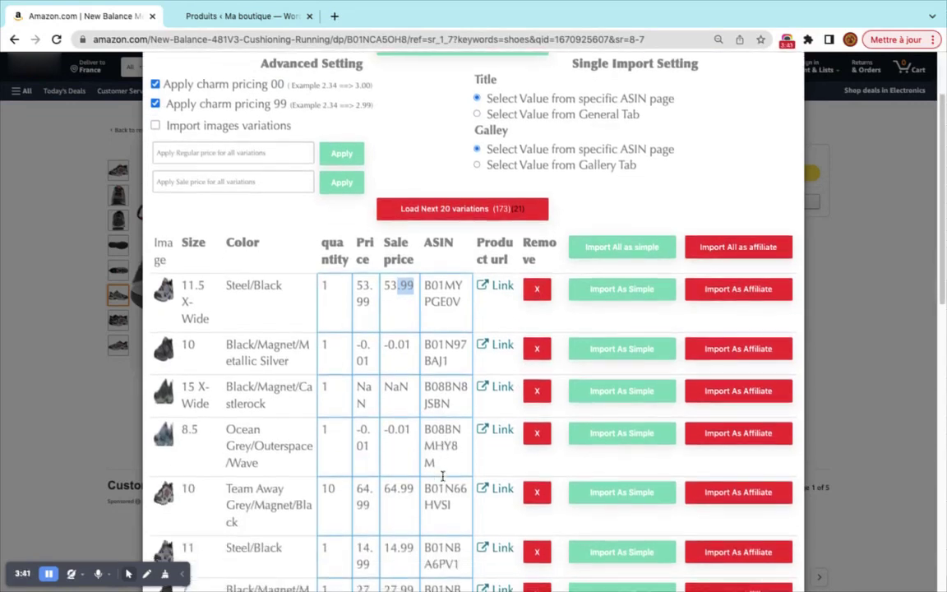
click(536, 432)
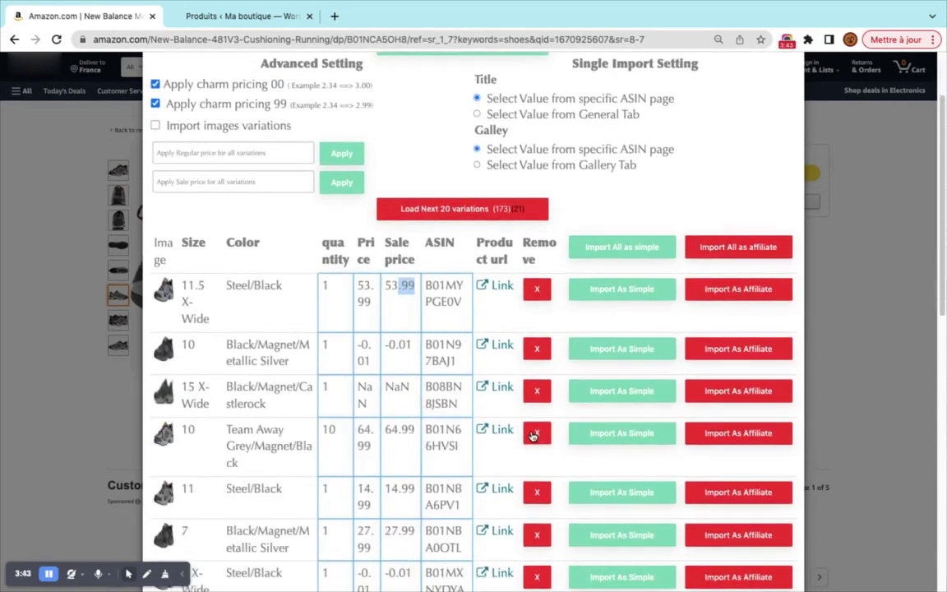
click(538, 351)
click(537, 349)
Step: Remove the 9 X-Wide Steel/Black, SS M US Team Away Grey, 8.5 X-Wide Black/Magnet/Castlerock and 16 X-Wide Black/Phantom/Castlerock variations
scroll(534, 362, down, 2)
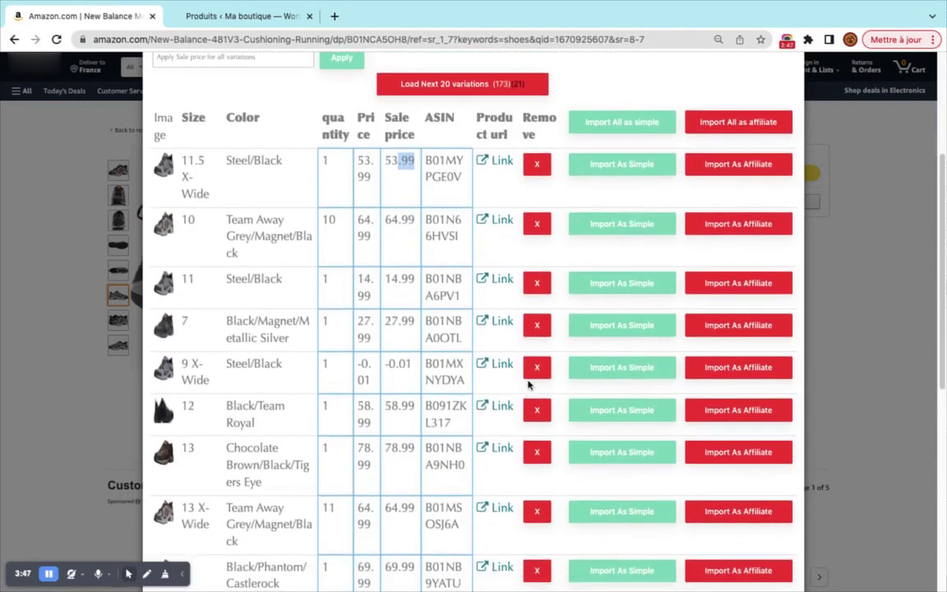
click(533, 366)
scroll(493, 444, down, 5)
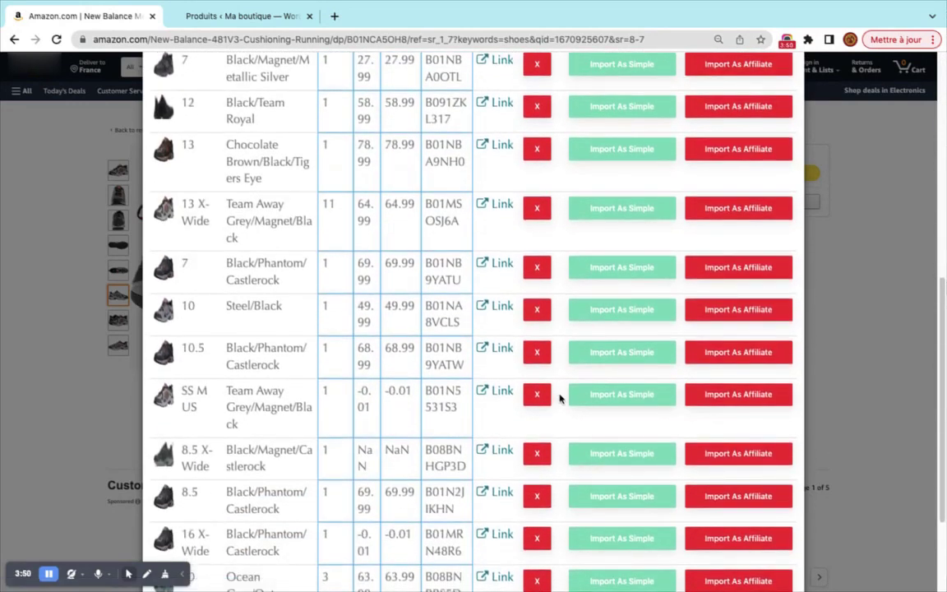
click(537, 394)
scroll(540, 378, down, 1)
click(537, 361)
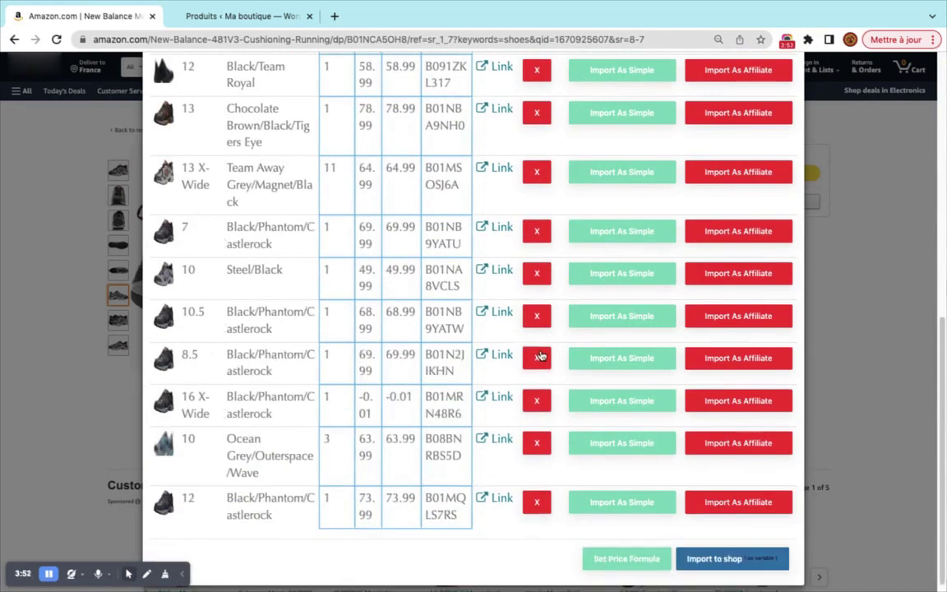
click(537, 400)
Step: Check the remaining variations and import the shoe to the shop as a variable product
scroll(452, 386, up, 6)
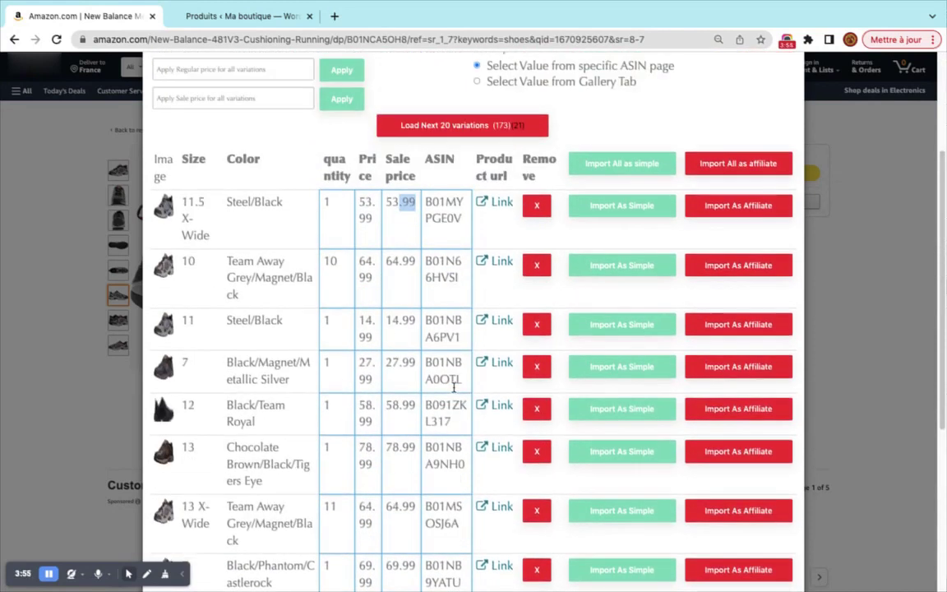
scroll(444, 370, down, 1)
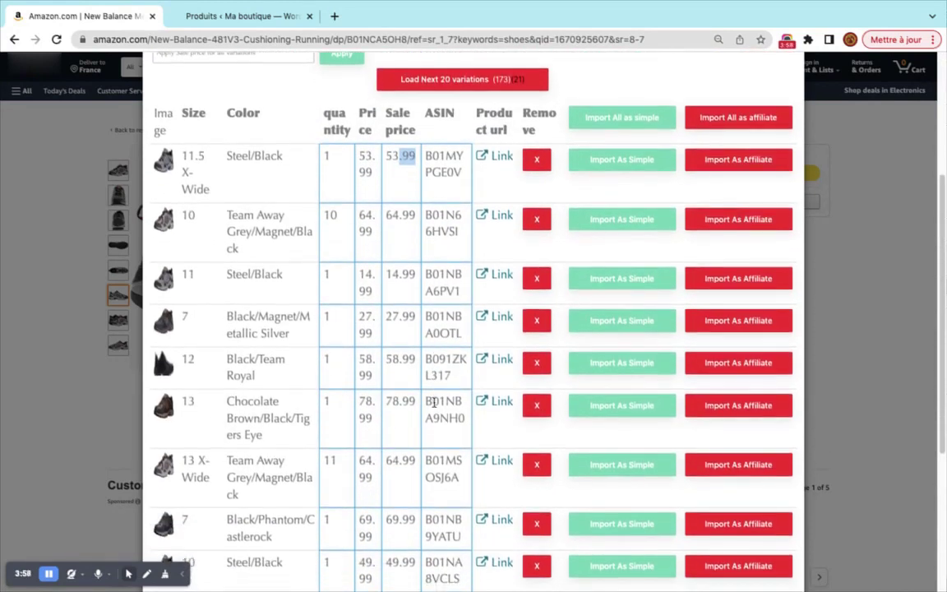
scroll(488, 256, up, 2)
scroll(617, 345, down, 6)
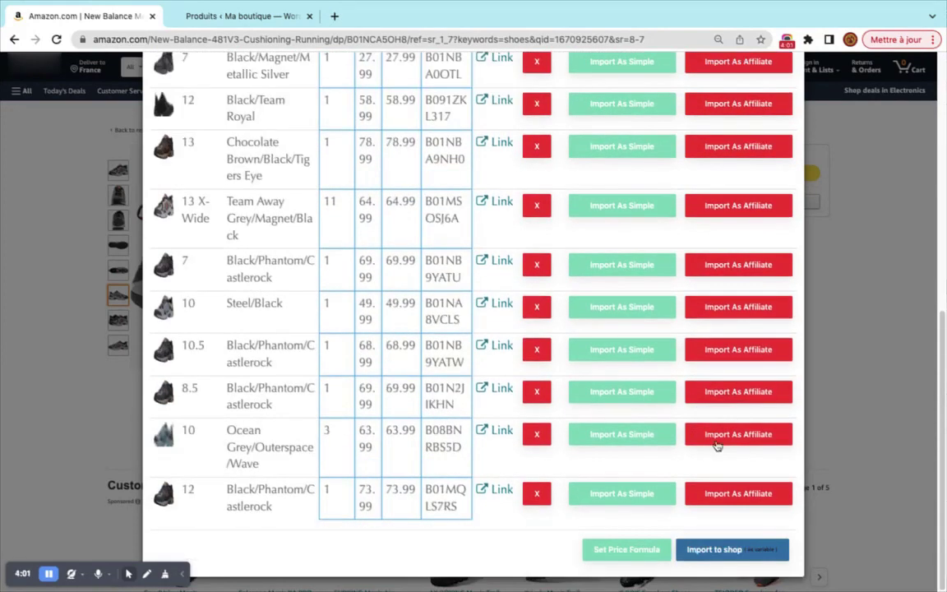
click(729, 547)
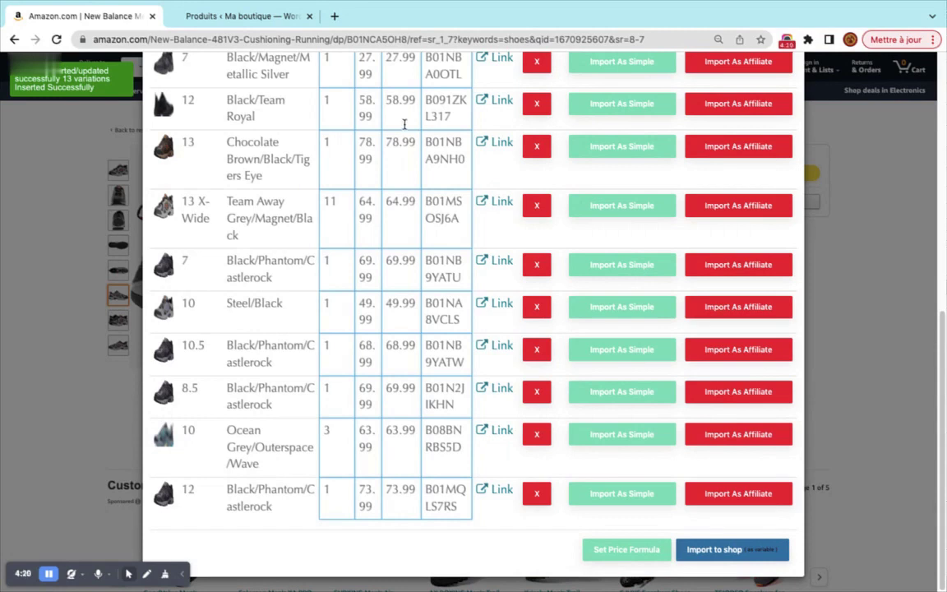
Step: Switch to the WooCommerce shop, reload the product list and compare the imported shoe's price range with the Amazon variation prices
click(244, 19)
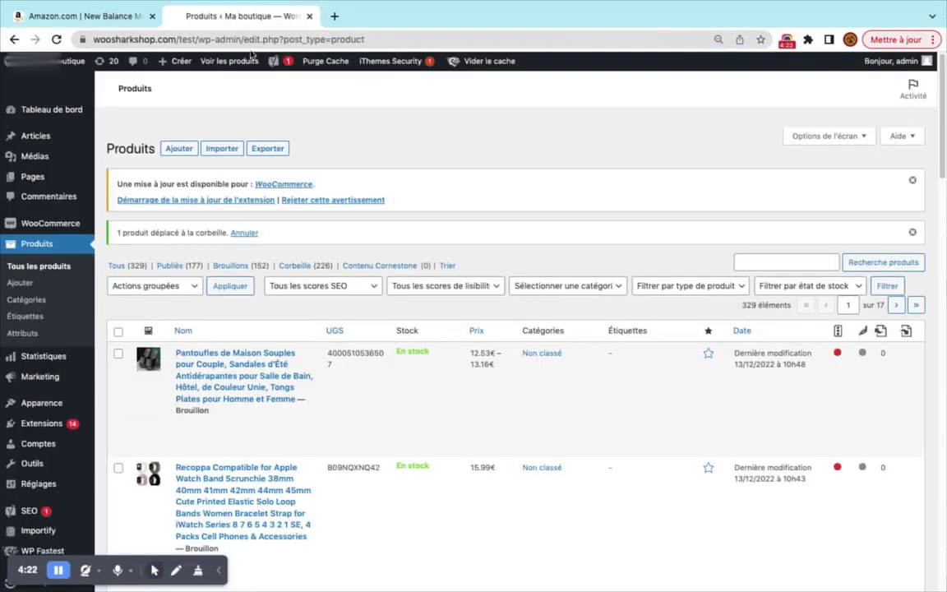
click(56, 250)
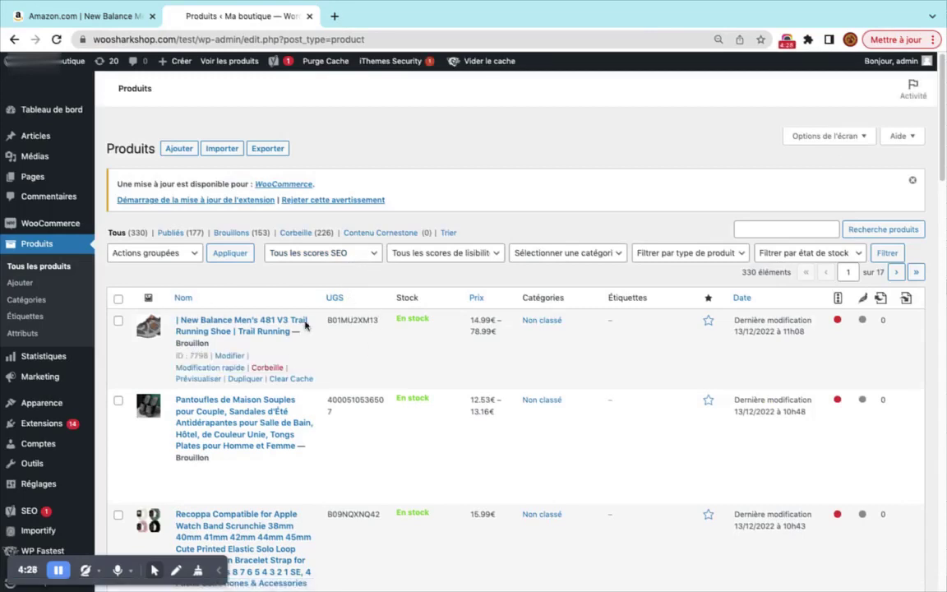
click(82, 16)
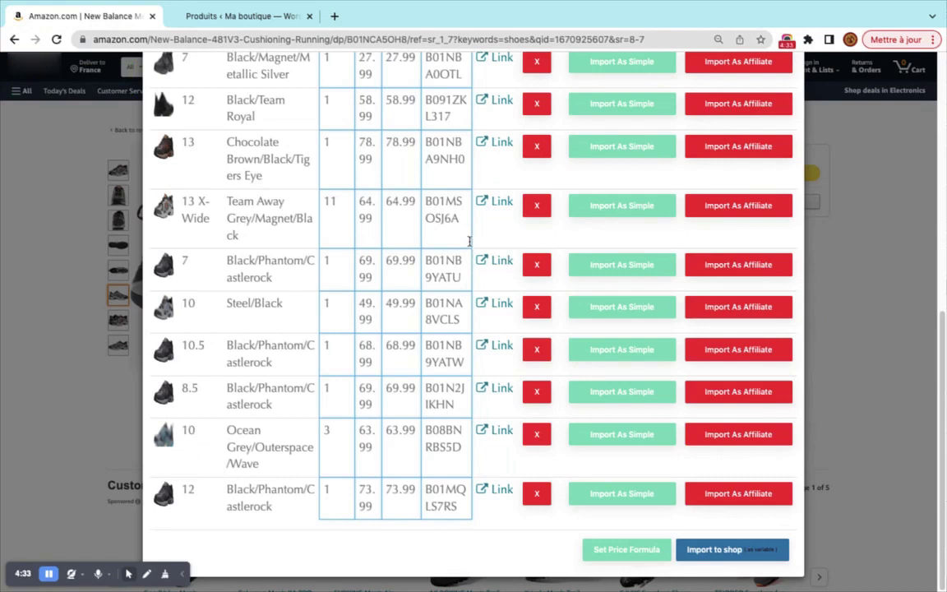
scroll(583, 238, up, 5)
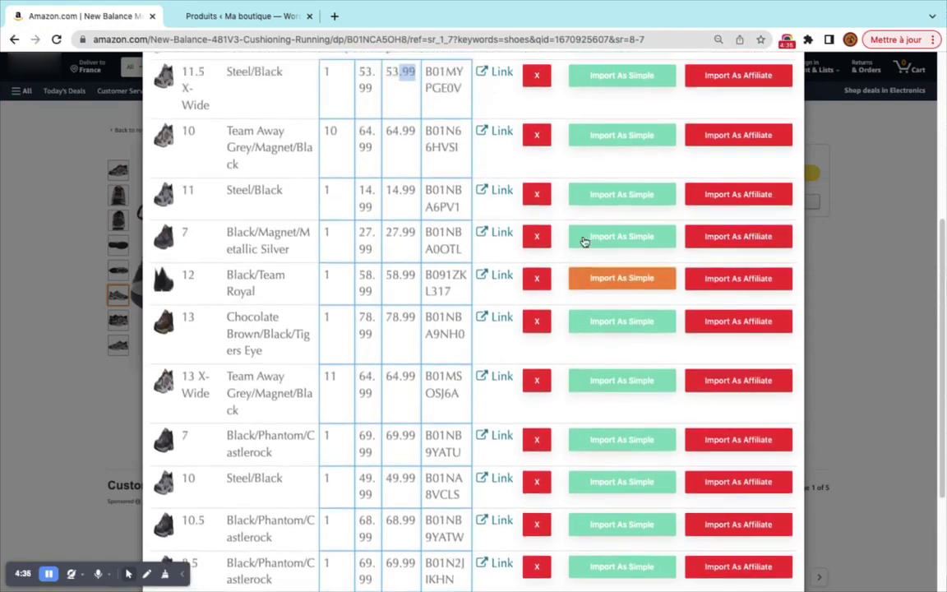
scroll(584, 240, up, 2)
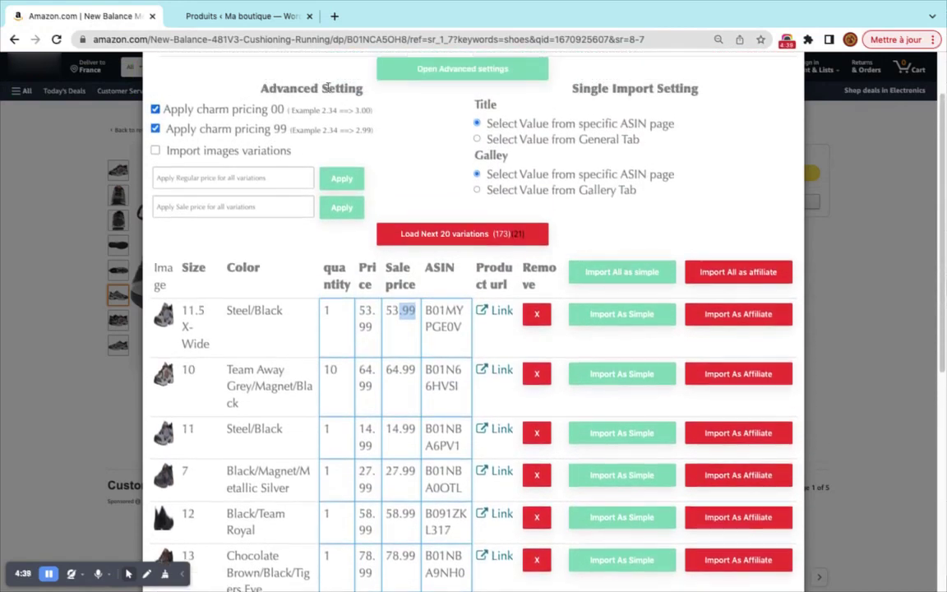
click(263, 27)
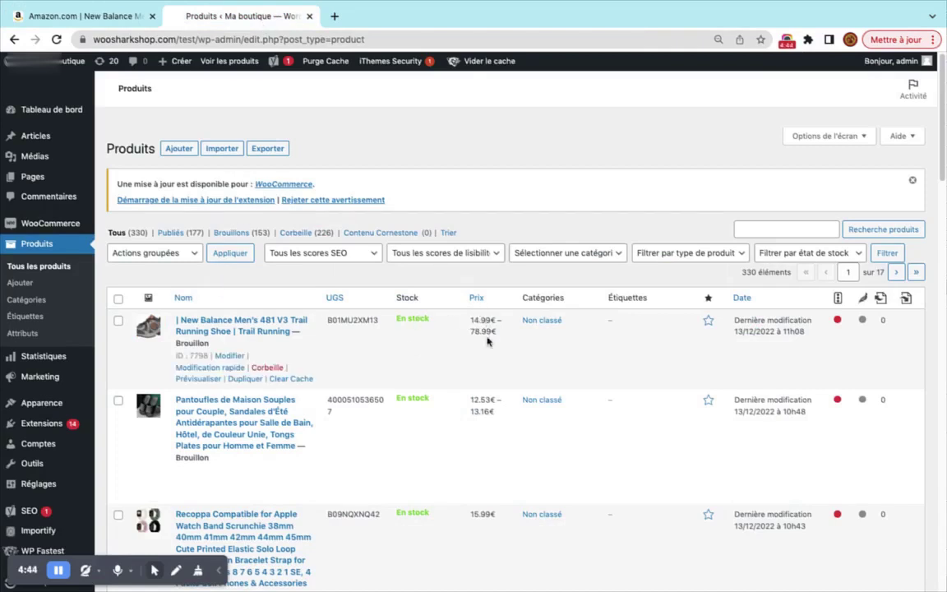
Step: Preview the imported New Balance shoe's store page from its product editor and return to the Amazon import dialog
click(271, 328)
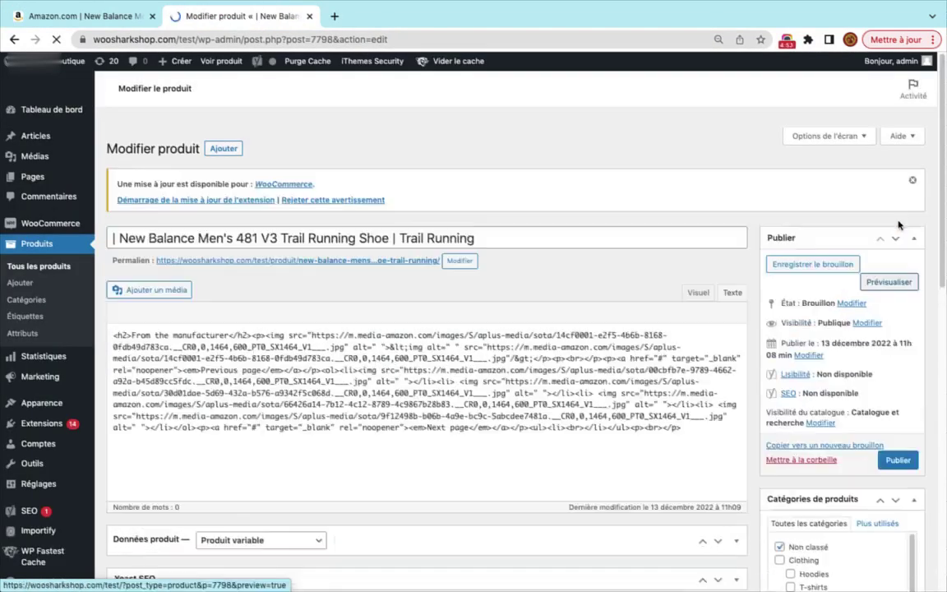
click(888, 277)
click(84, 25)
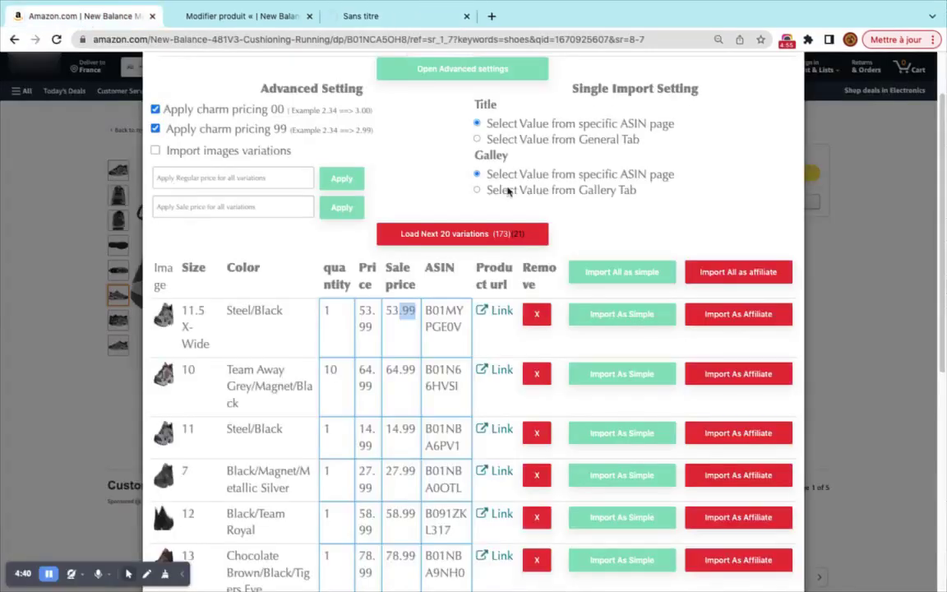
scroll(403, 177, up, 2)
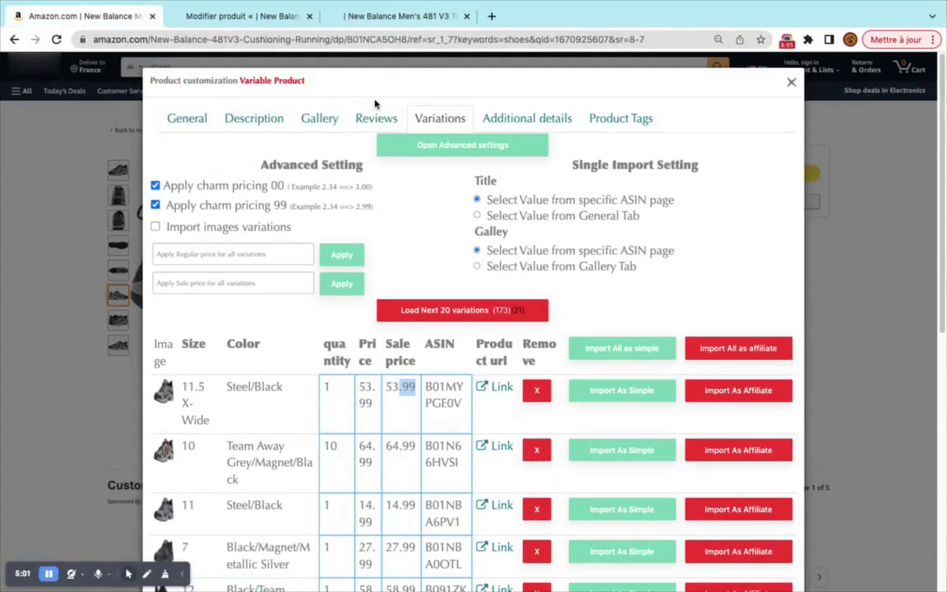
Step: Switch to the imported New Balance shoe's store preview and check its title and price range
click(337, 17)
scroll(475, 386, down, 3)
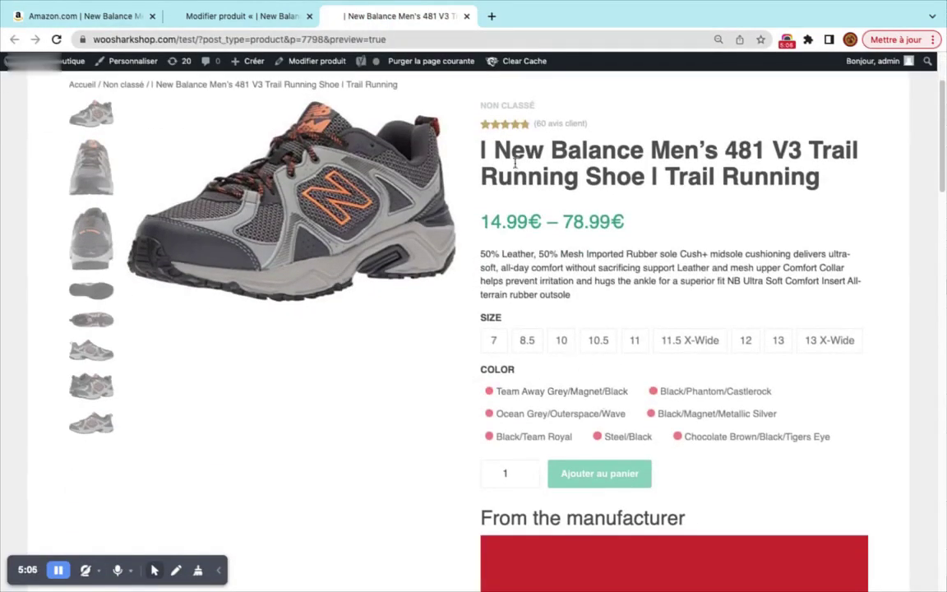
drag(493, 152, 715, 148)
drag(436, 204, 646, 224)
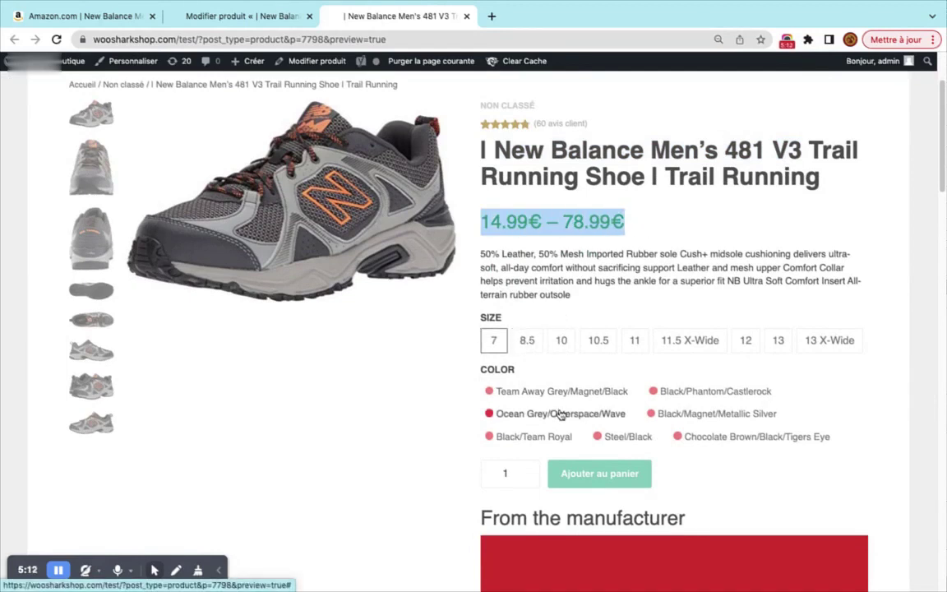
Step: Choose size 7 in Black/Phantom/Castlerock on the store preview and check that variation's price
click(627, 392)
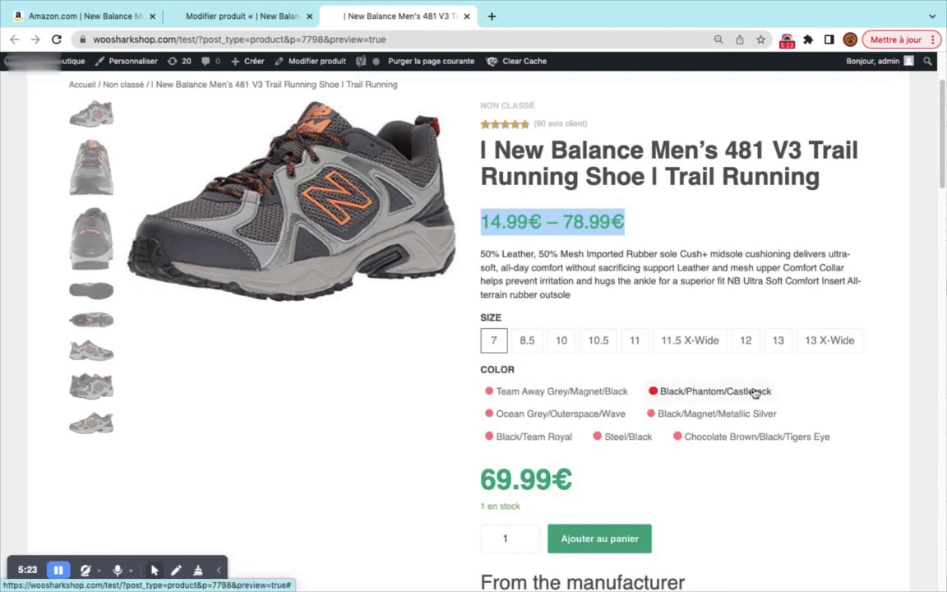
scroll(755, 386, down, 2)
drag(479, 440, 574, 442)
Step: Look through the imported manufacturer description down to the additional product information
scroll(575, 443, down, 4)
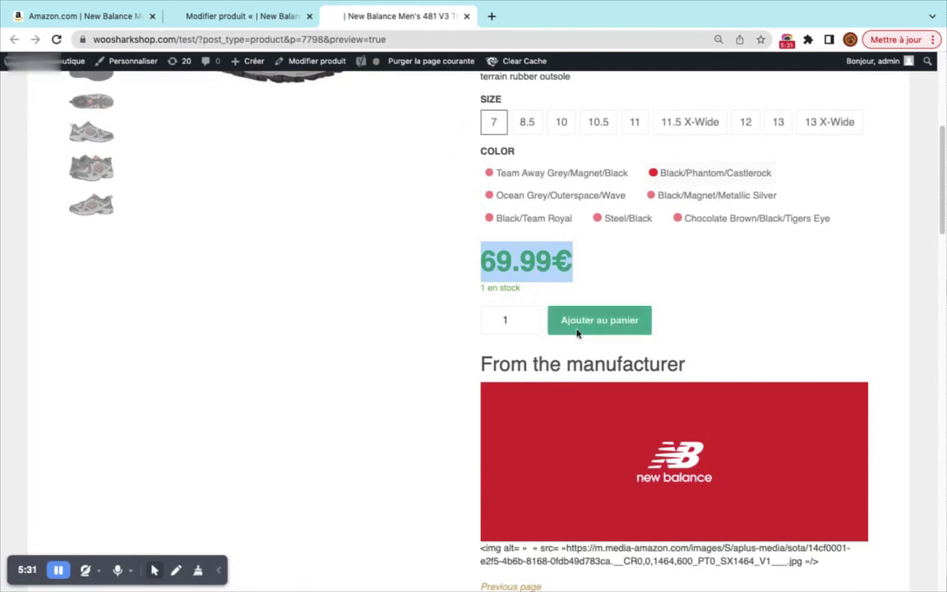
scroll(770, 393, down, 5)
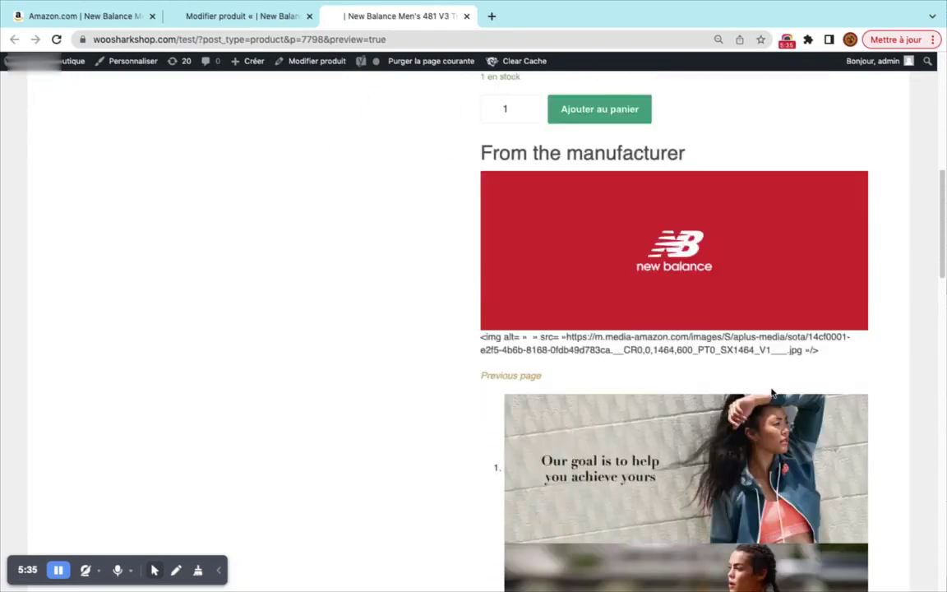
scroll(629, 510, down, 20)
scroll(534, 269, up, 6)
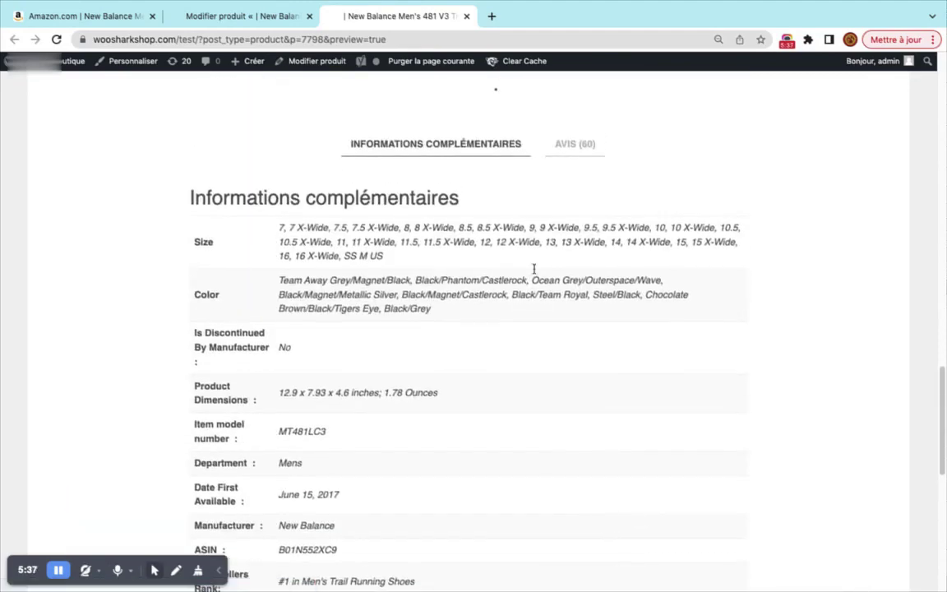
Step: Show the imported customer reviews on the product page and read through them
click(568, 141)
scroll(476, 382, down, 20)
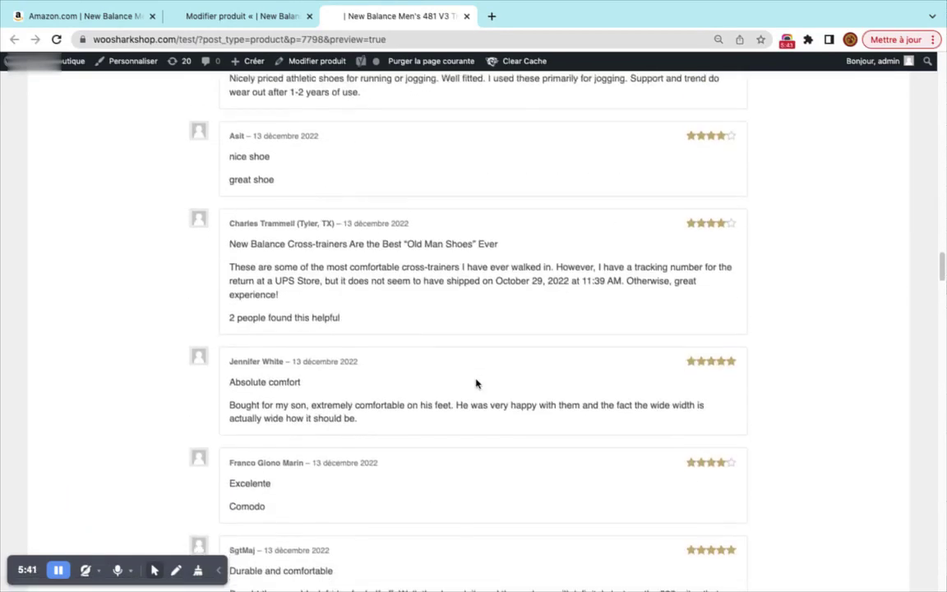
scroll(476, 383, down, 20)
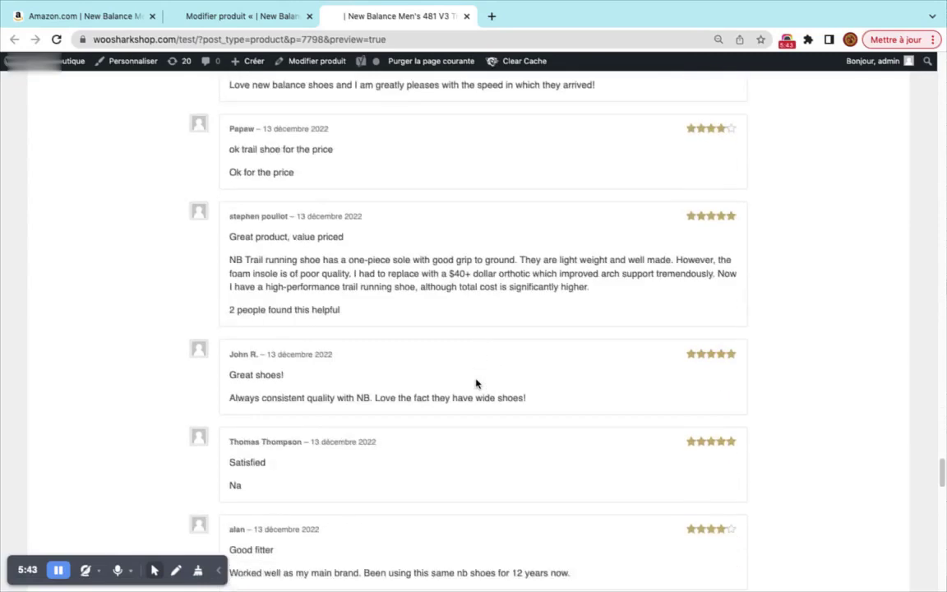
scroll(476, 383, down, 15)
scroll(475, 383, up, 20)
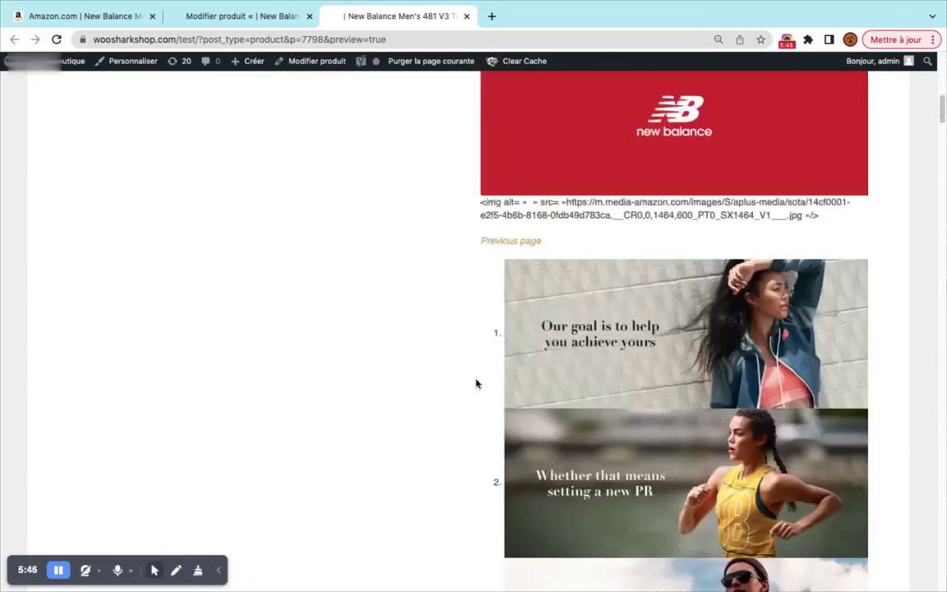
Step: Display the shoe's additional information section again and return to the start of the product page
scroll(476, 383, down, 10)
click(440, 174)
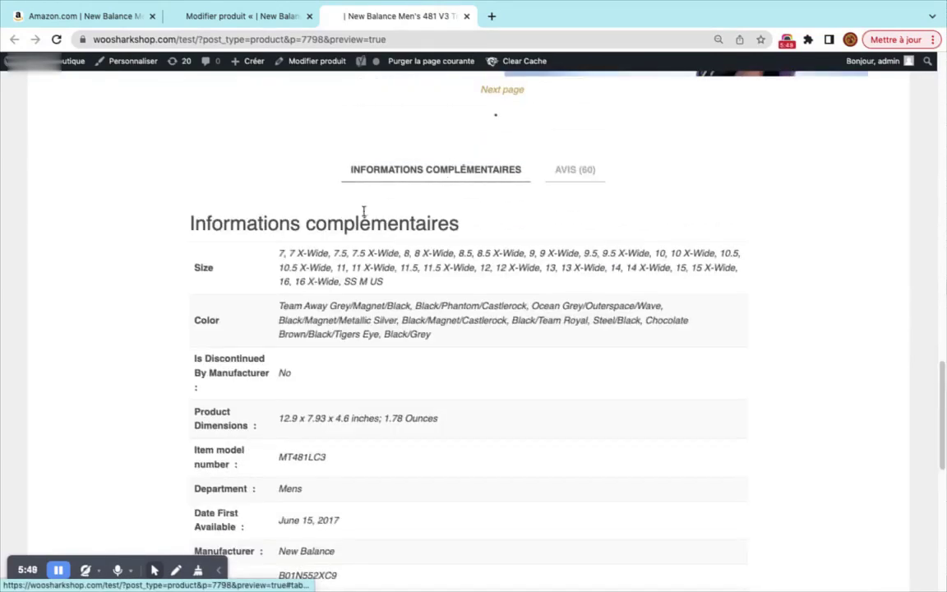
scroll(364, 211, up, 20)
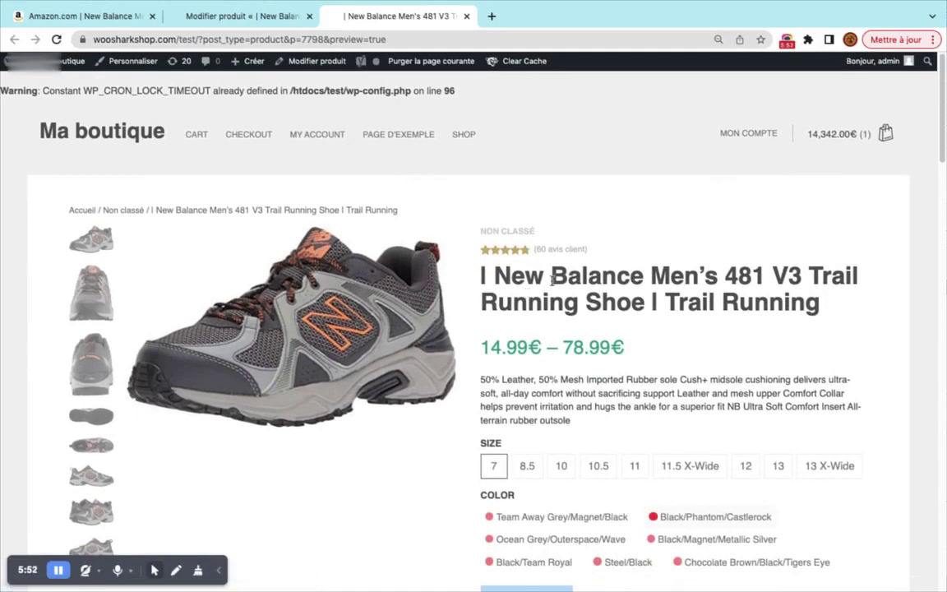
Step: Go back to the Amazon import dialog and review the variation list with its simple and affiliate import options
click(92, 25)
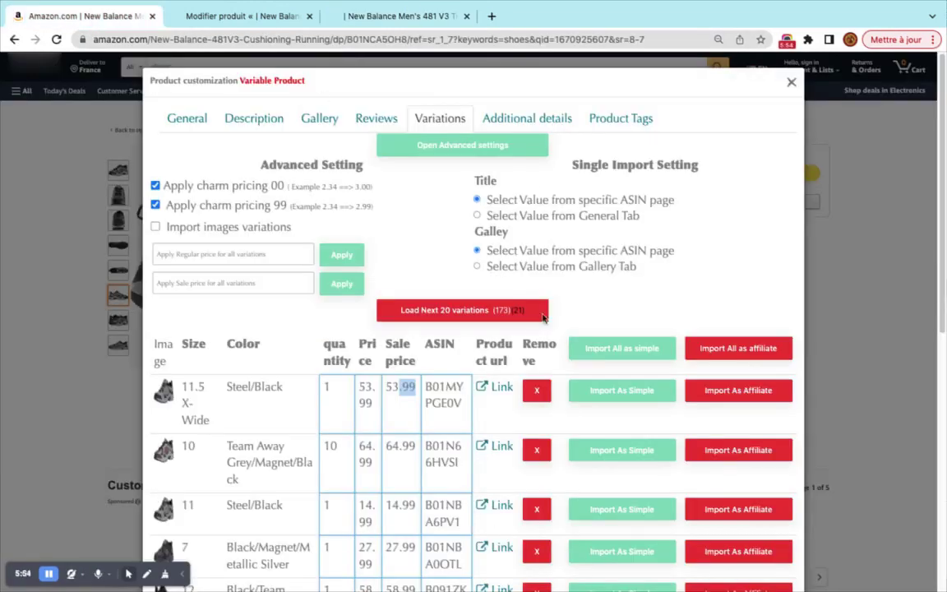
scroll(790, 327, down, 10)
scroll(727, 302, up, 10)
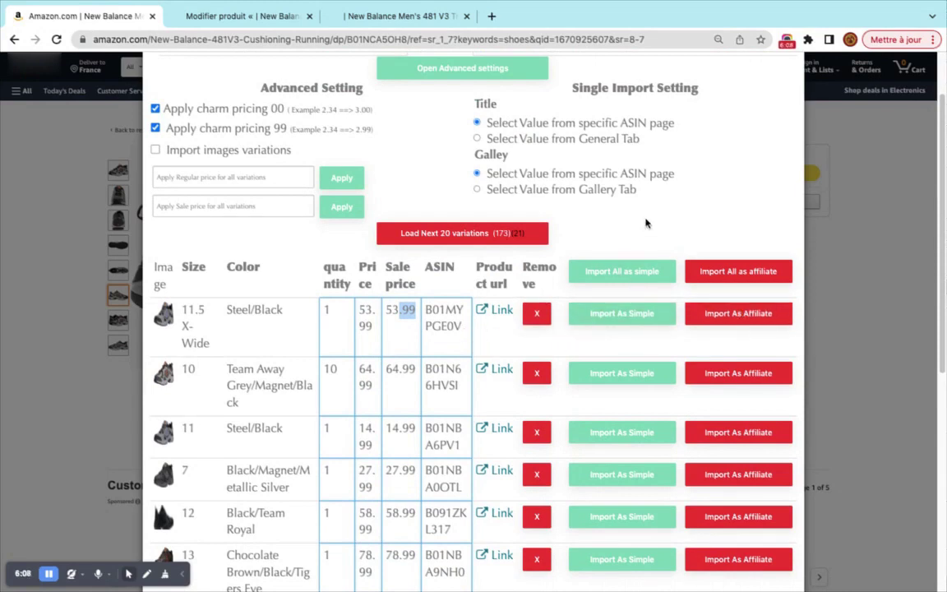
scroll(646, 223, up, 2)
click(789, 40)
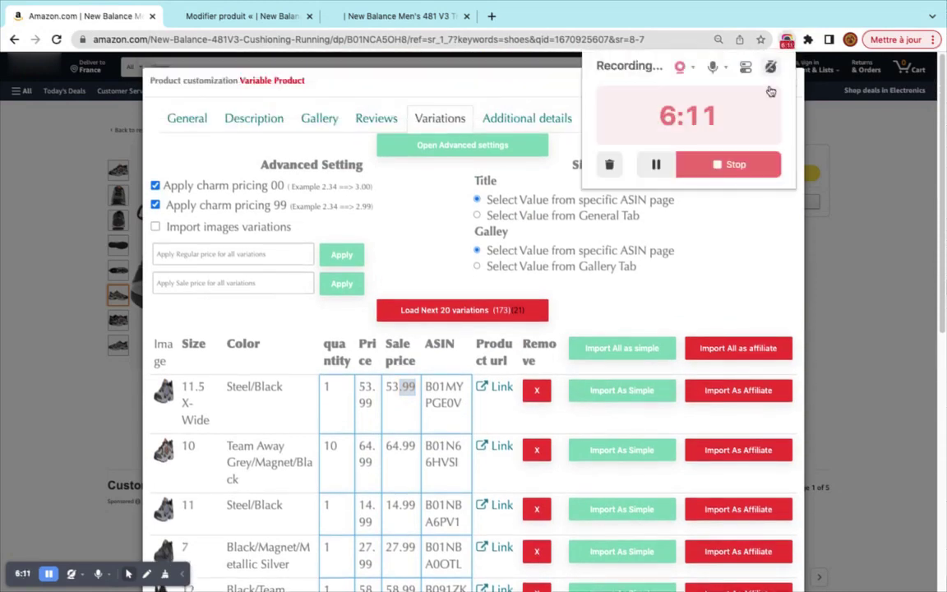